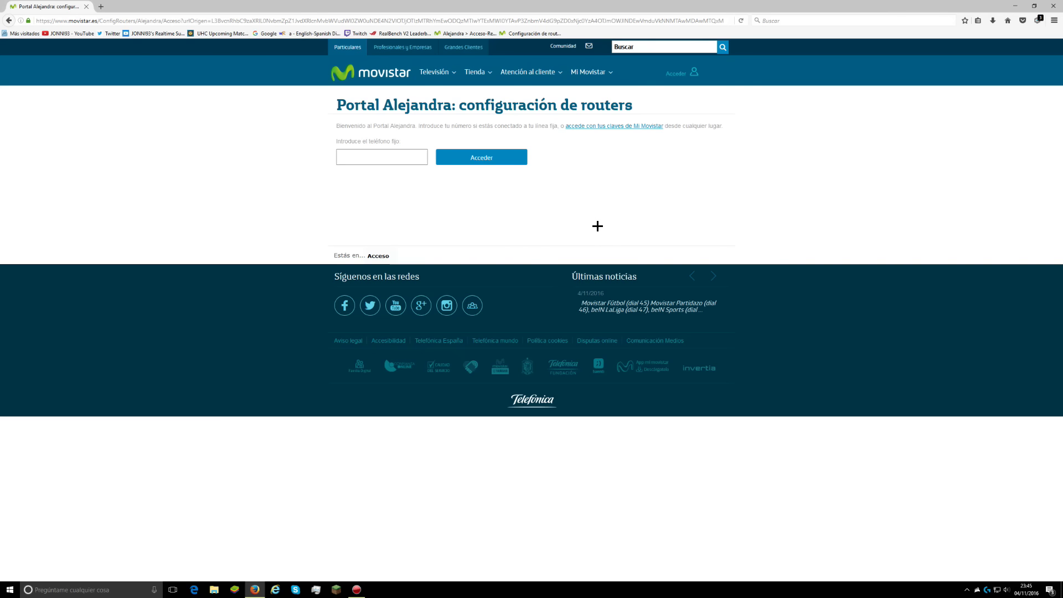
Access the Portal Alejandra router configuration with the landline phone number, retrying the connection, and open the Puertos settings.
click(338, 157)
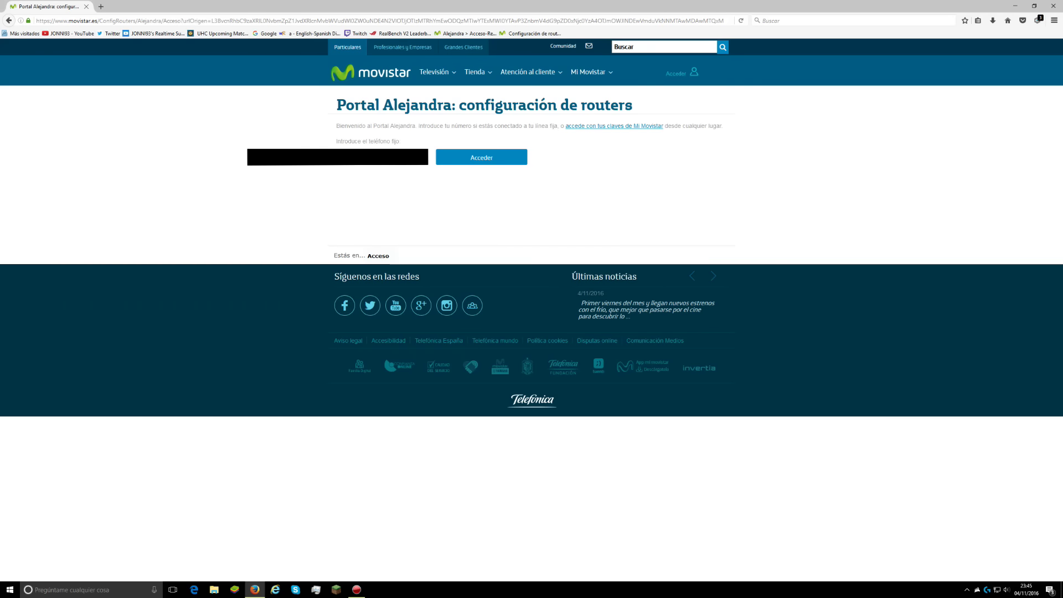
click(466, 158)
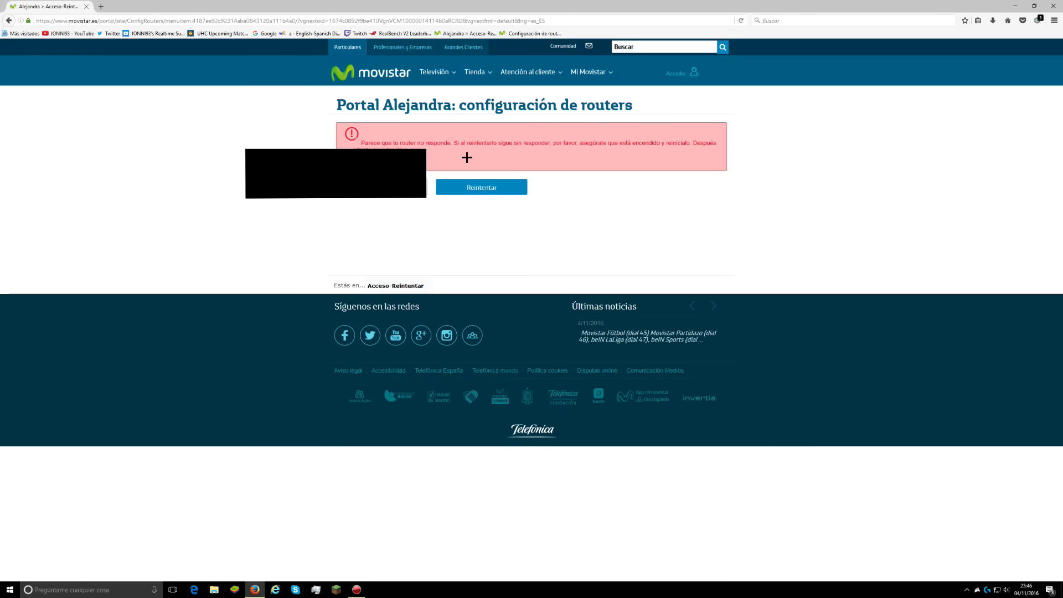
click(462, 193)
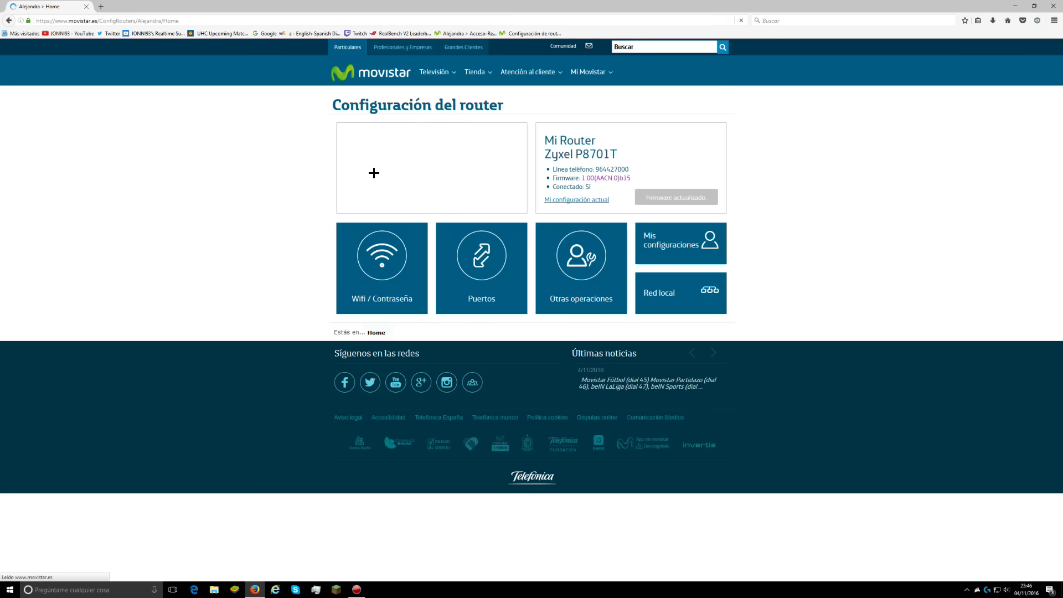
click(510, 269)
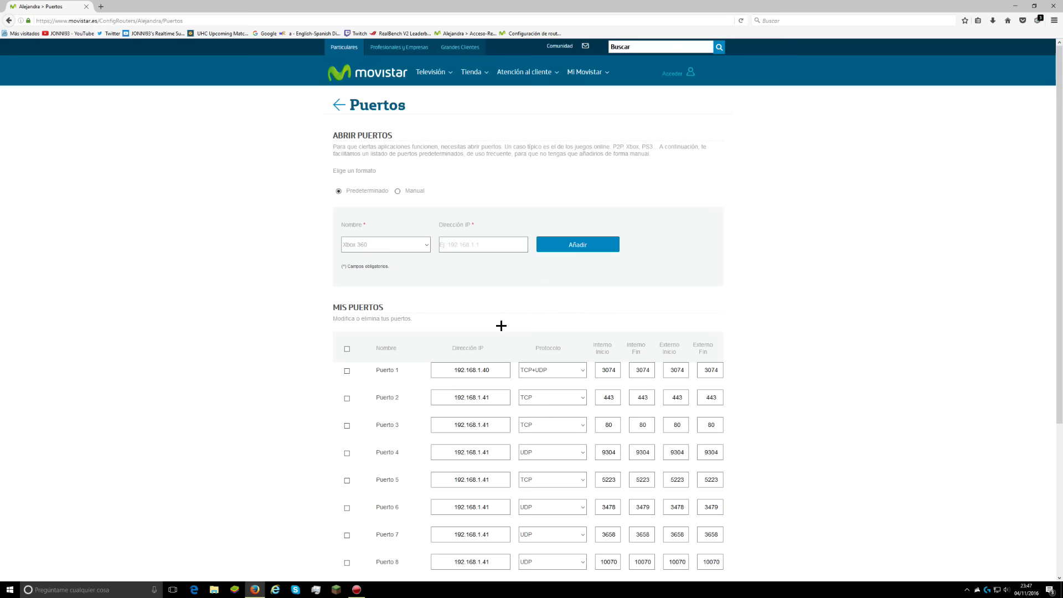
Examine the list of existing ports, the preset console names and the IP address field for opening a predefined port.
scroll(527, 511, down, 3)
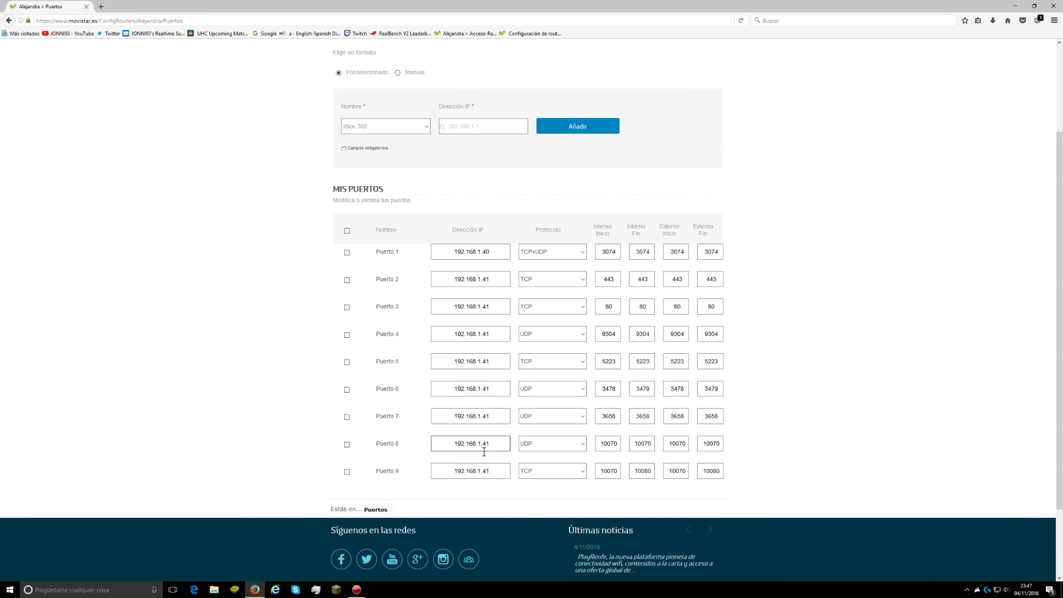
scroll(486, 450, up, 2)
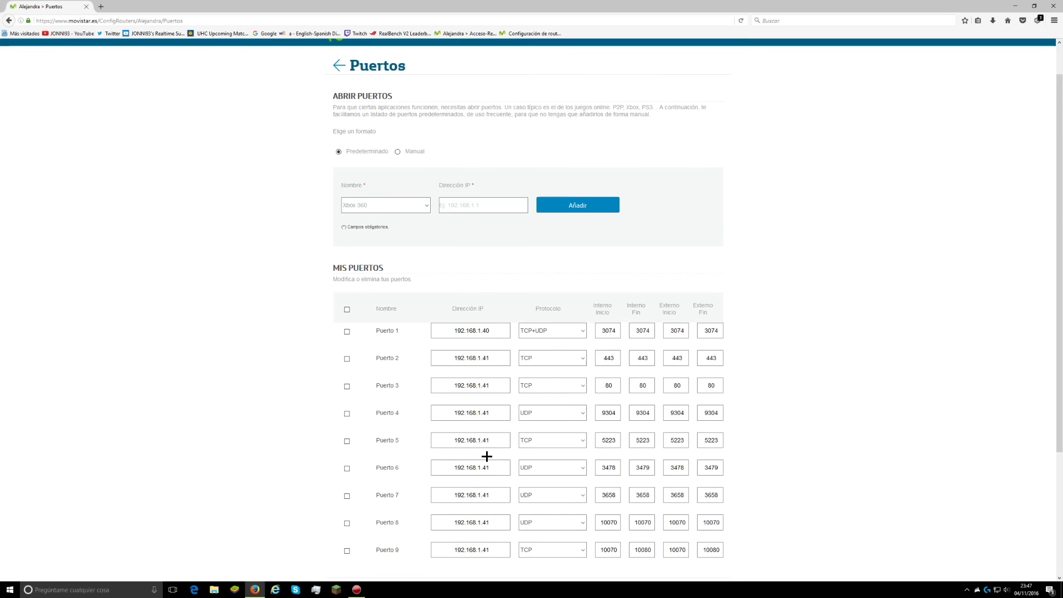
click(493, 329)
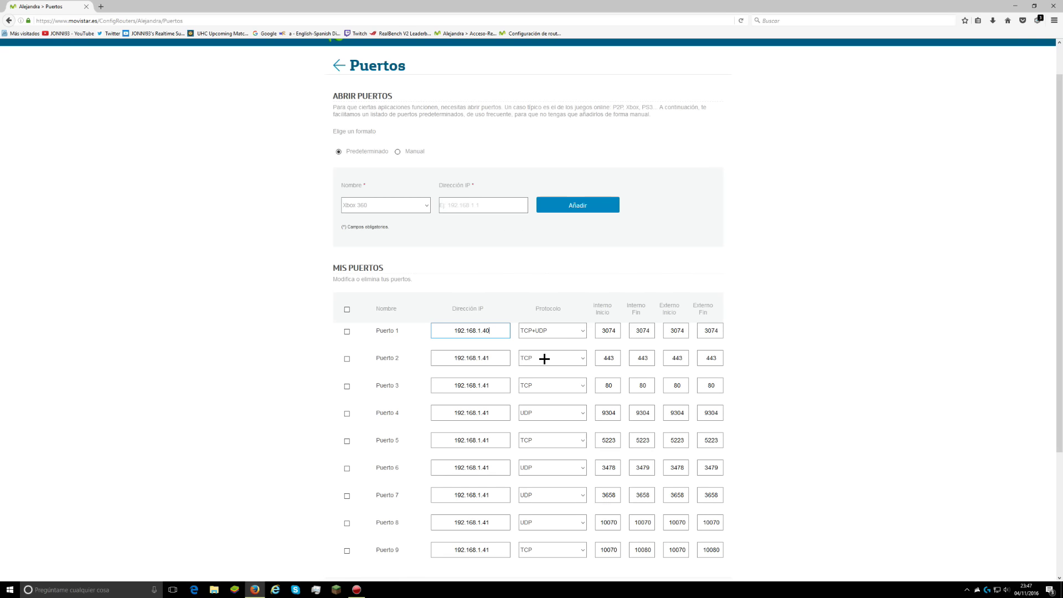
click(390, 202)
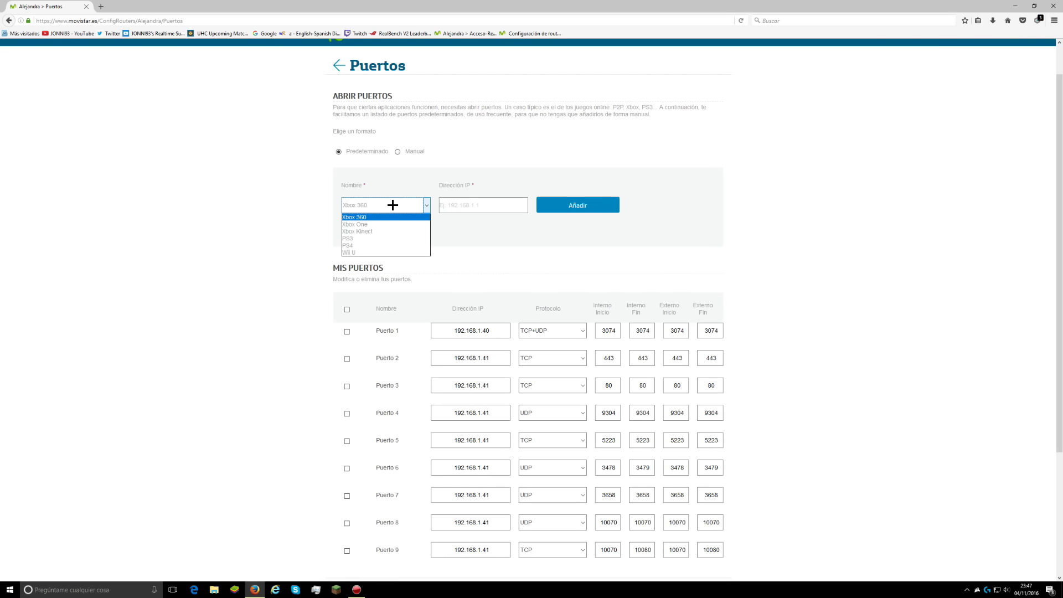
click(393, 205)
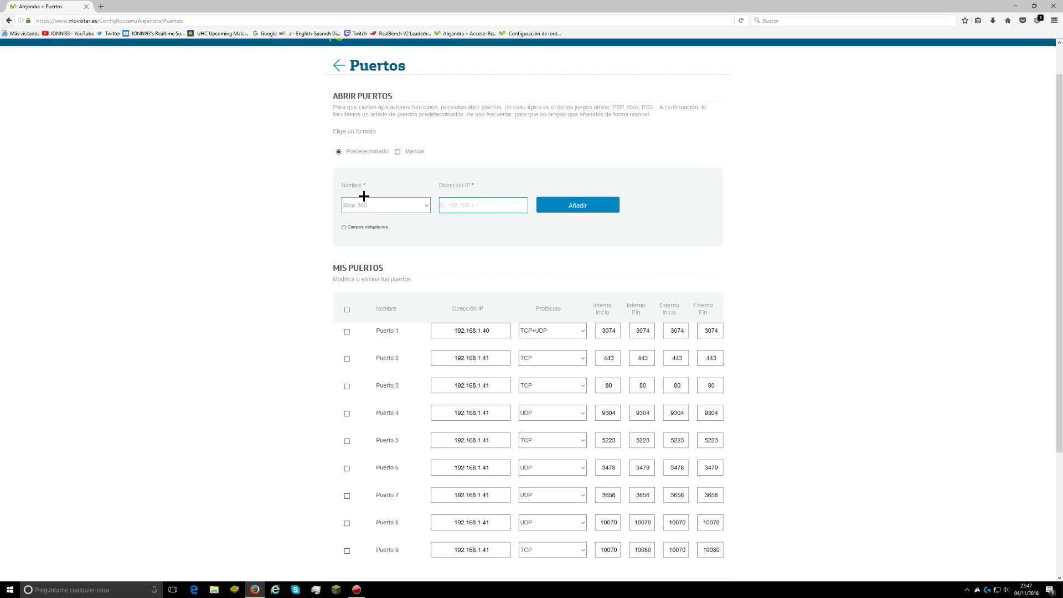
click(391, 206)
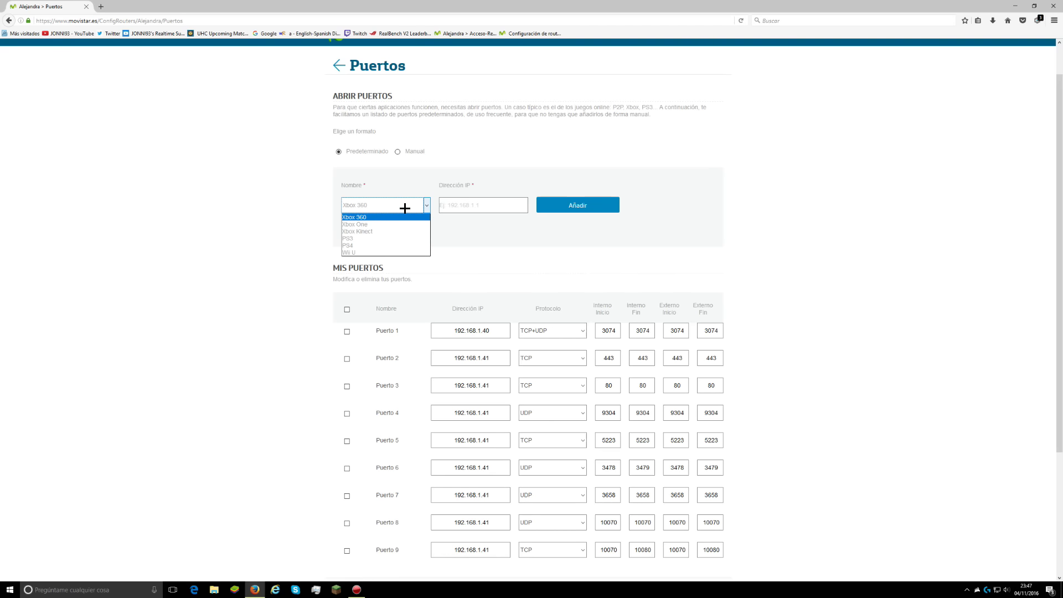
click(404, 208)
click(490, 206)
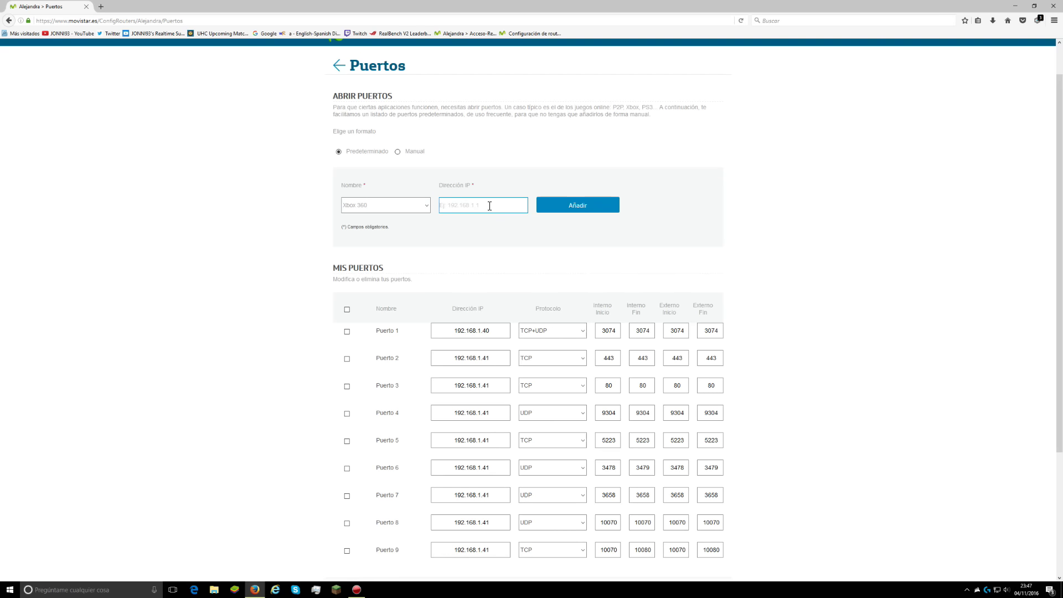
click(574, 214)
Examine Puerto 1's IP address, protocol options and internal and external port range fields.
scroll(556, 337, down, 4)
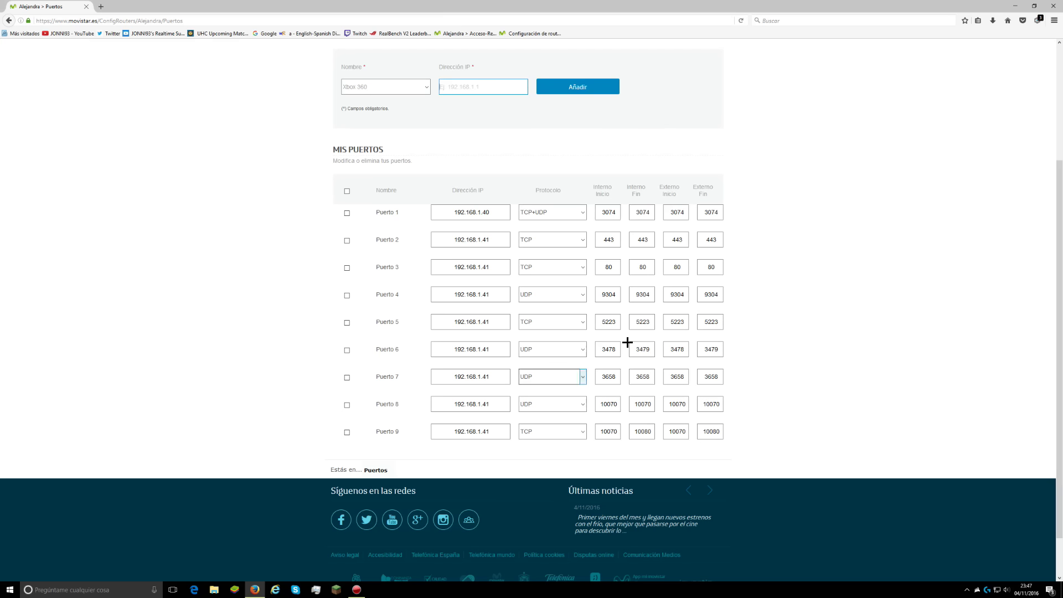
click(613, 215)
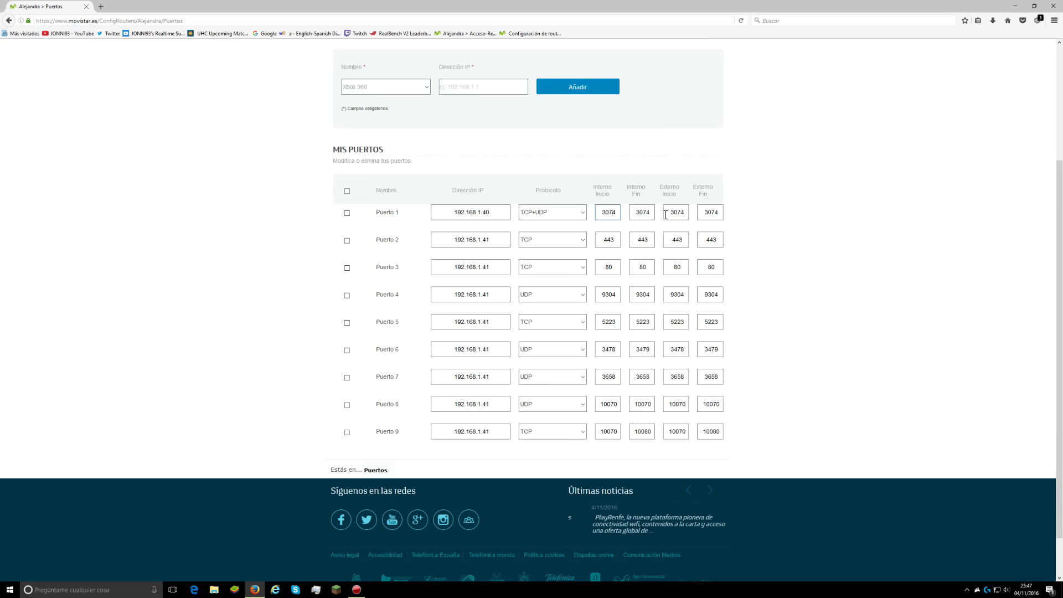
click(562, 217)
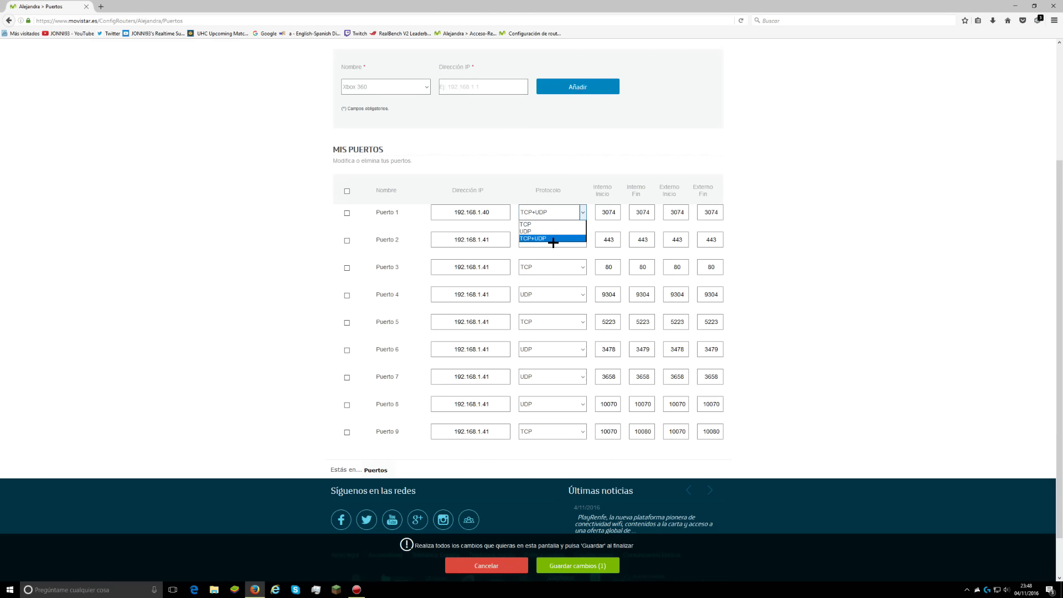
click(736, 224)
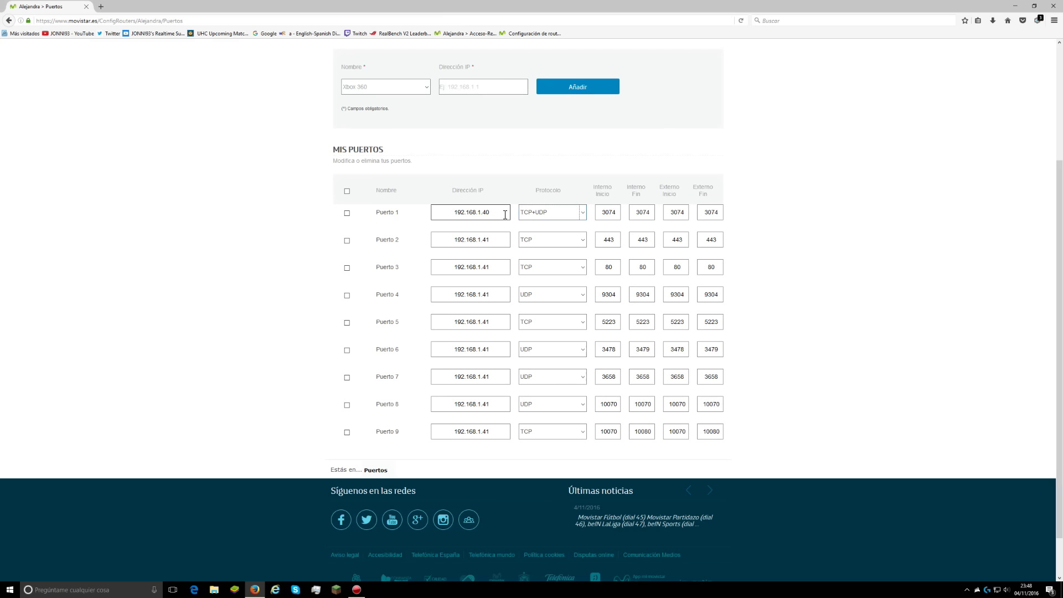
click(540, 217)
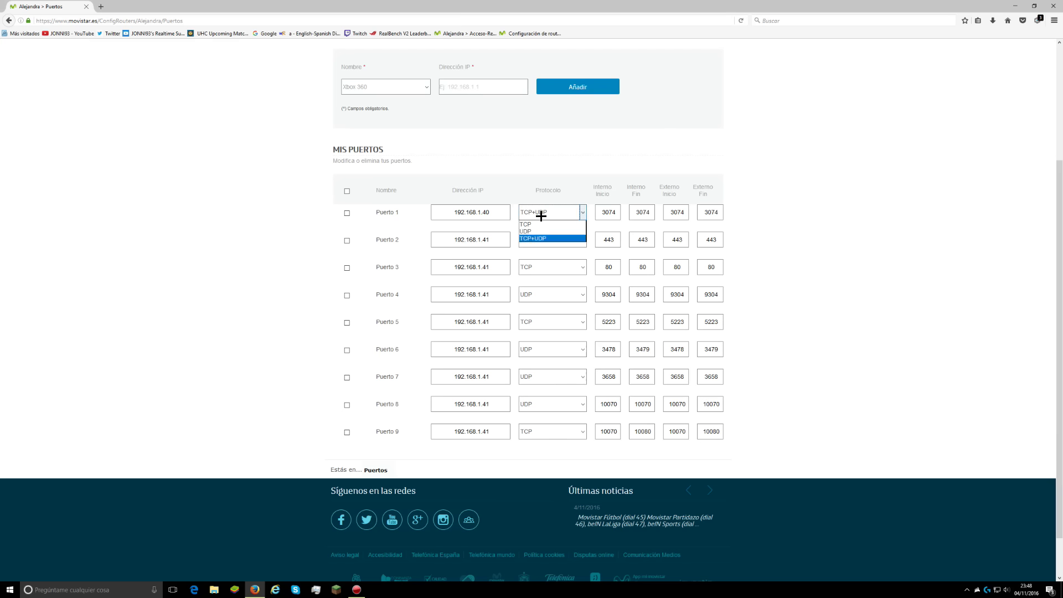
click(544, 238)
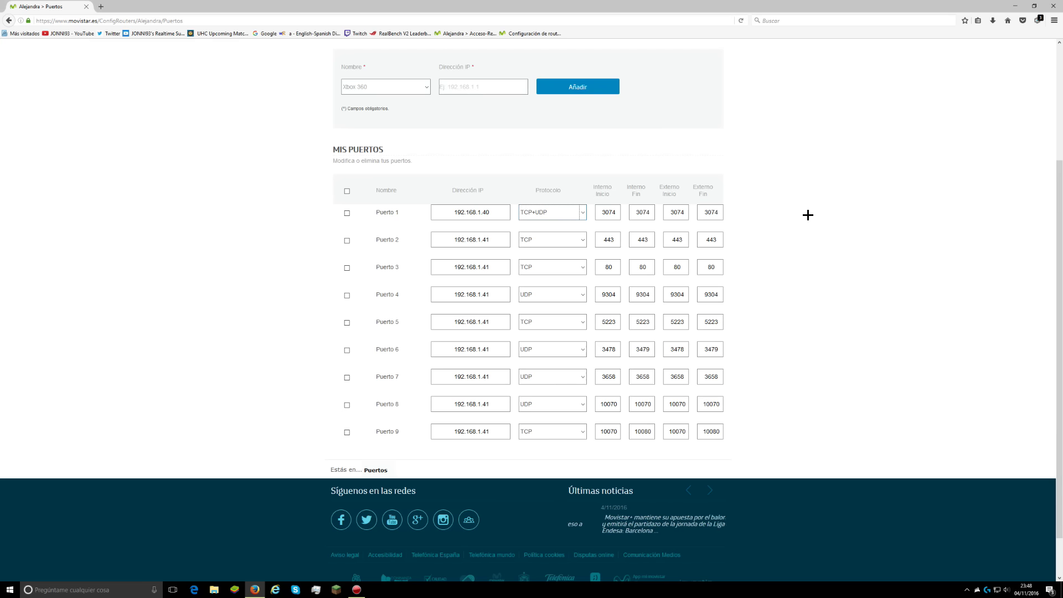
click(571, 212)
click(590, 194)
click(491, 216)
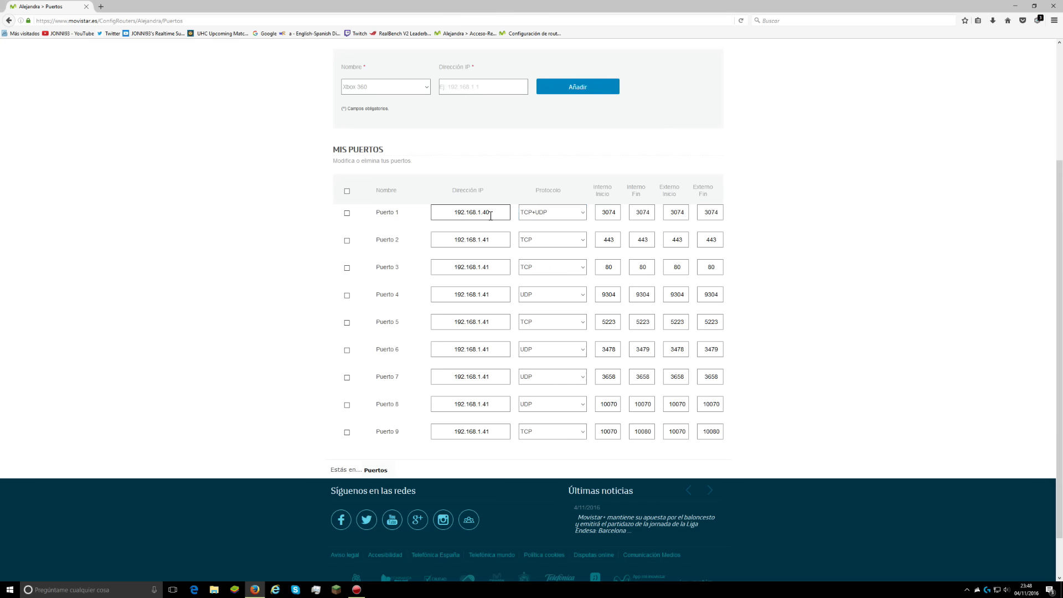
click(603, 212)
click(714, 212)
click(576, 212)
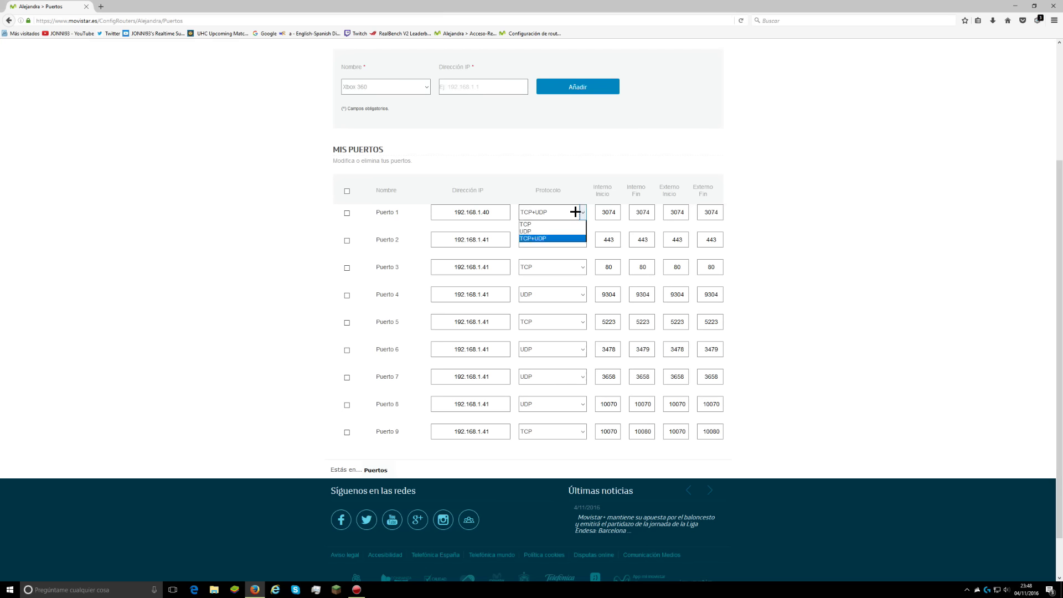
click(563, 239)
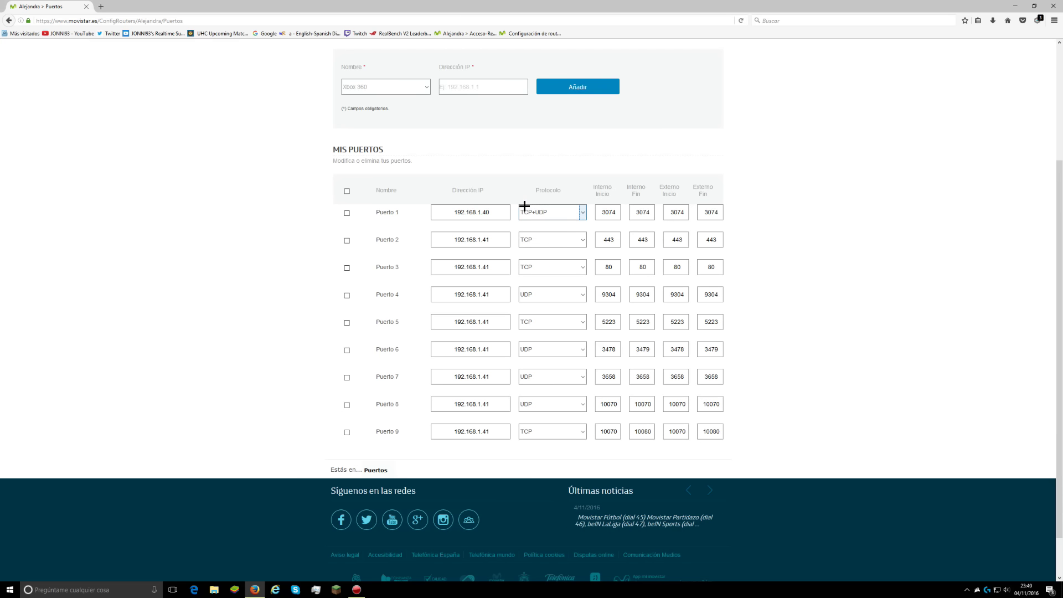
click(479, 214)
click(721, 217)
Review the whole Puertos page and check the protocol choices for Puerto 1 again.
scroll(736, 134, up, 1)
scroll(890, 176, up, 5)
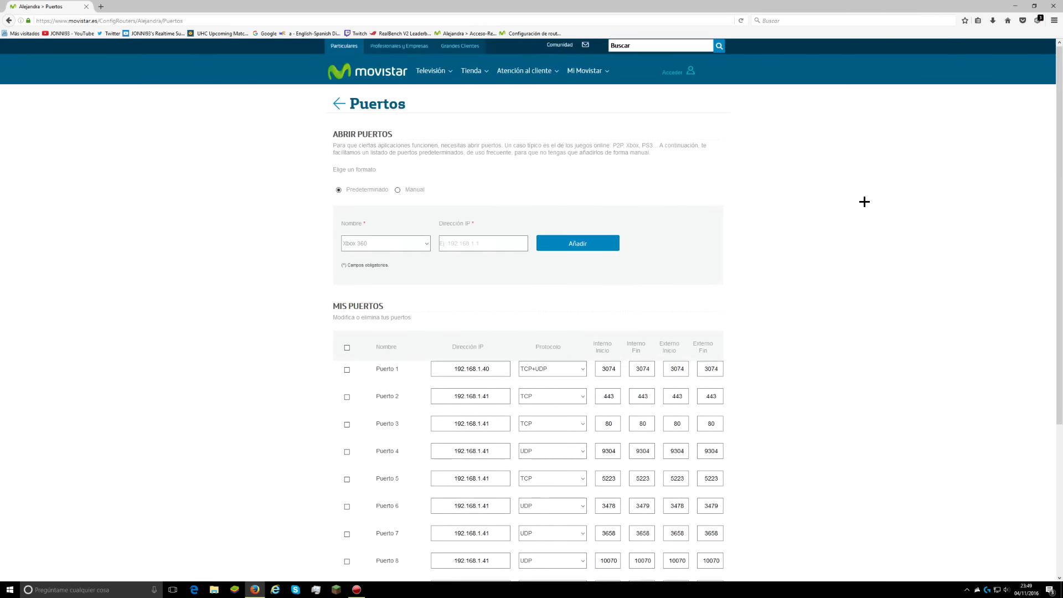
scroll(831, 299, down, 5)
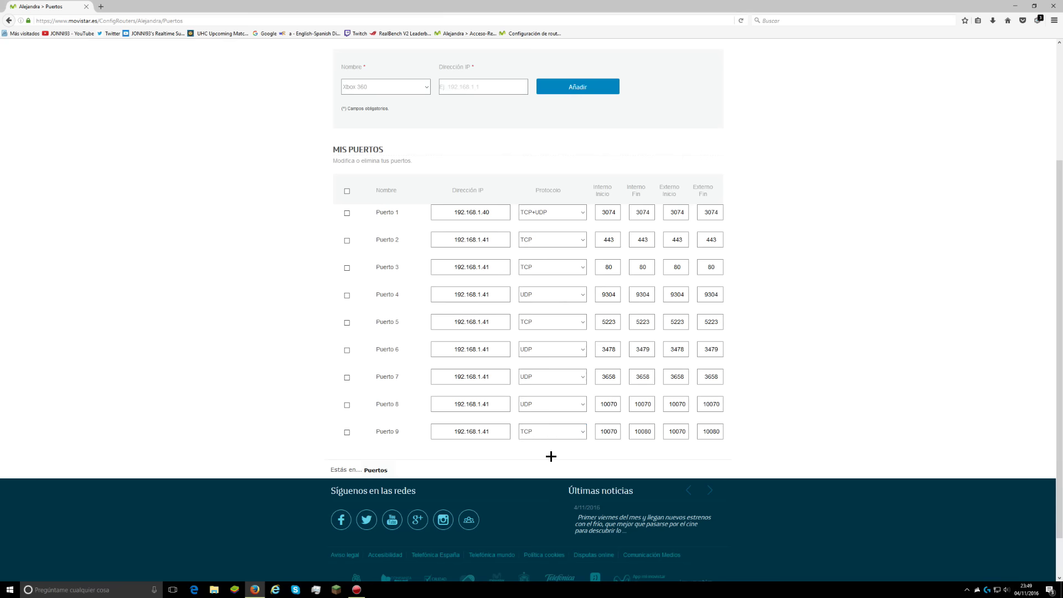
scroll(853, 238, down, 2)
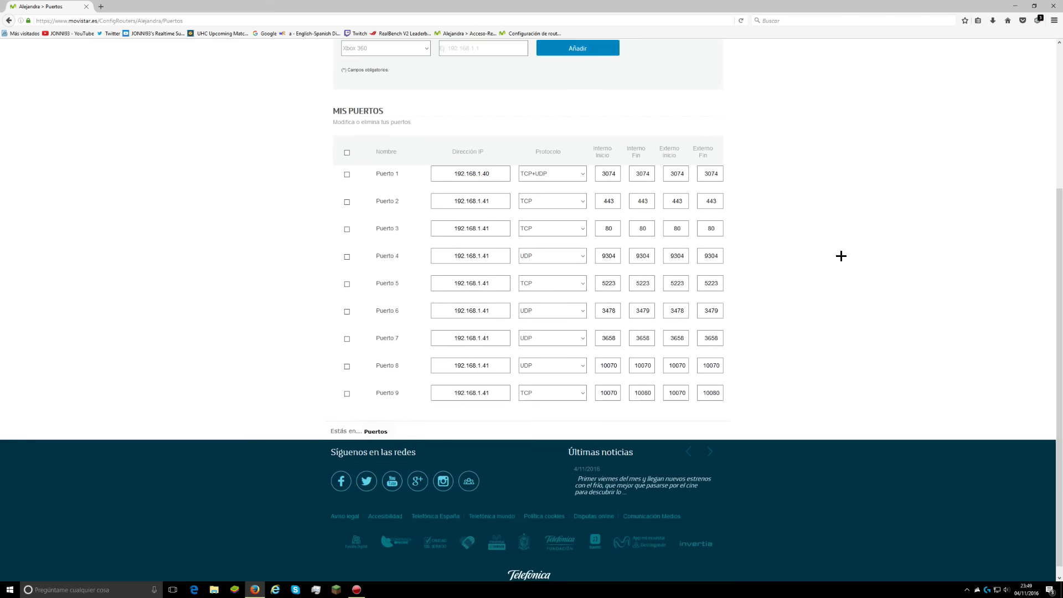
scroll(539, 231, up, 3)
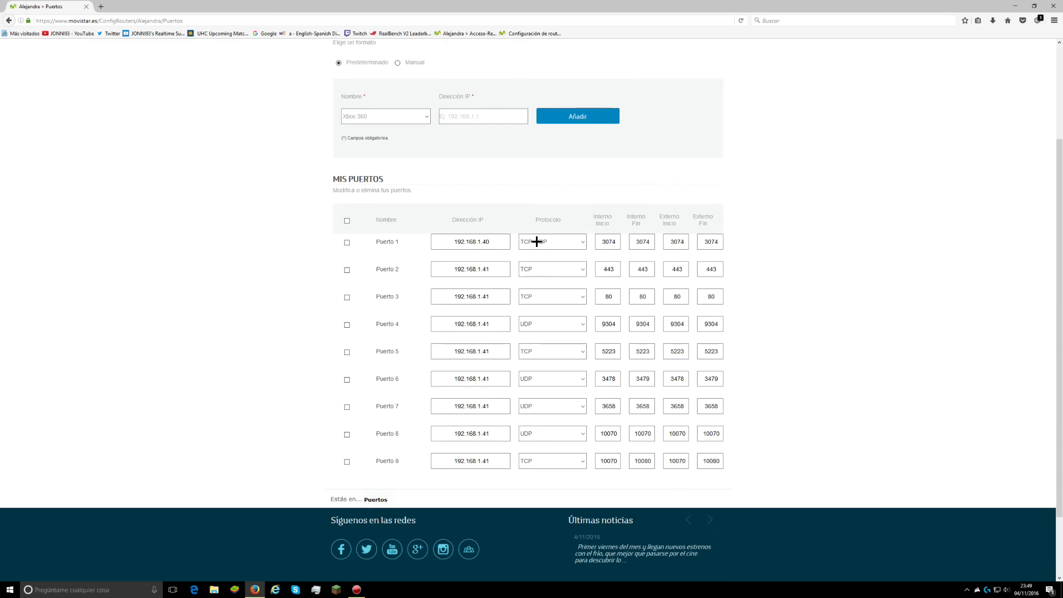
click(537, 242)
click(548, 268)
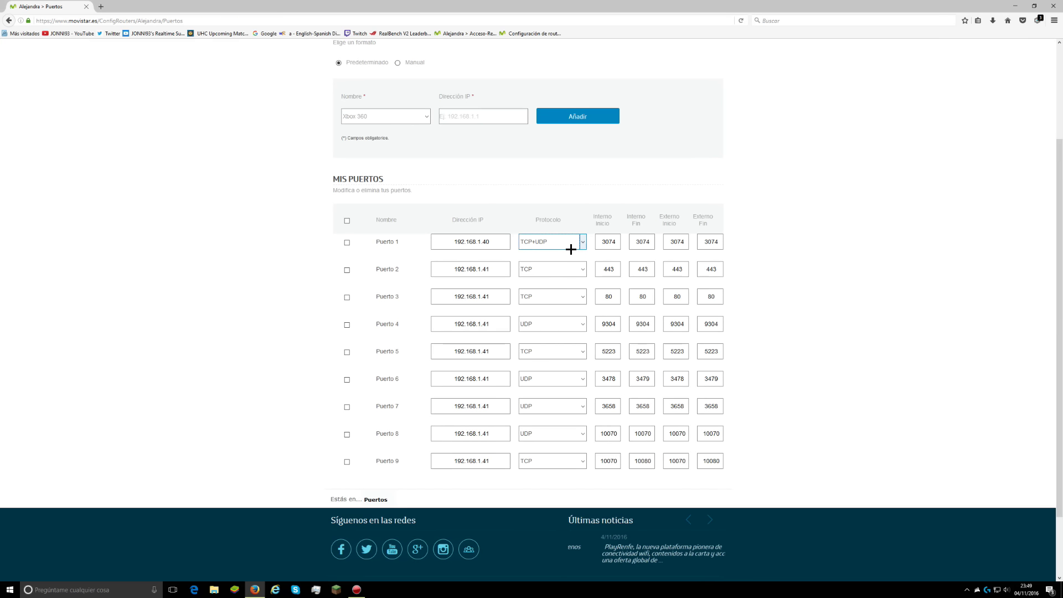